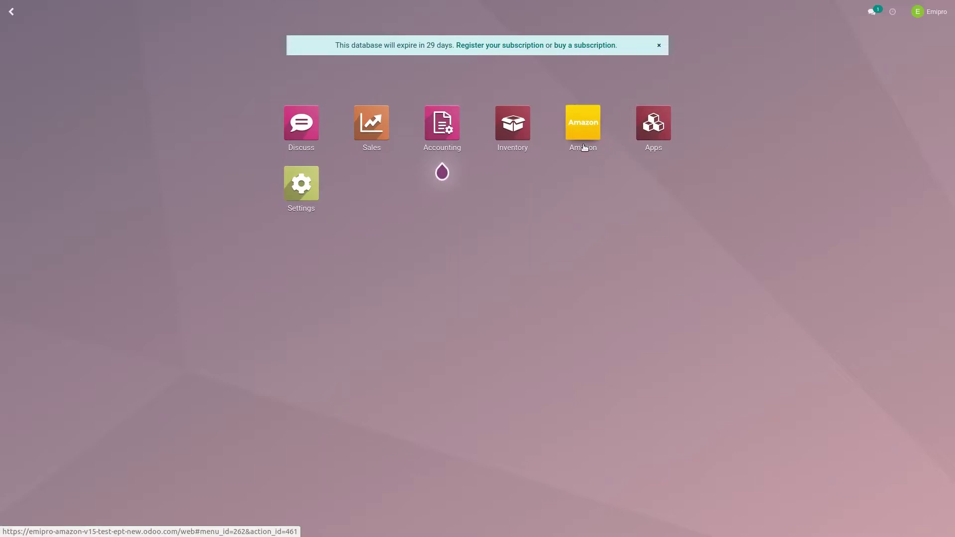
Open the Amazon connector app to show its EU marketplace dashboard.
left_click(578, 135)
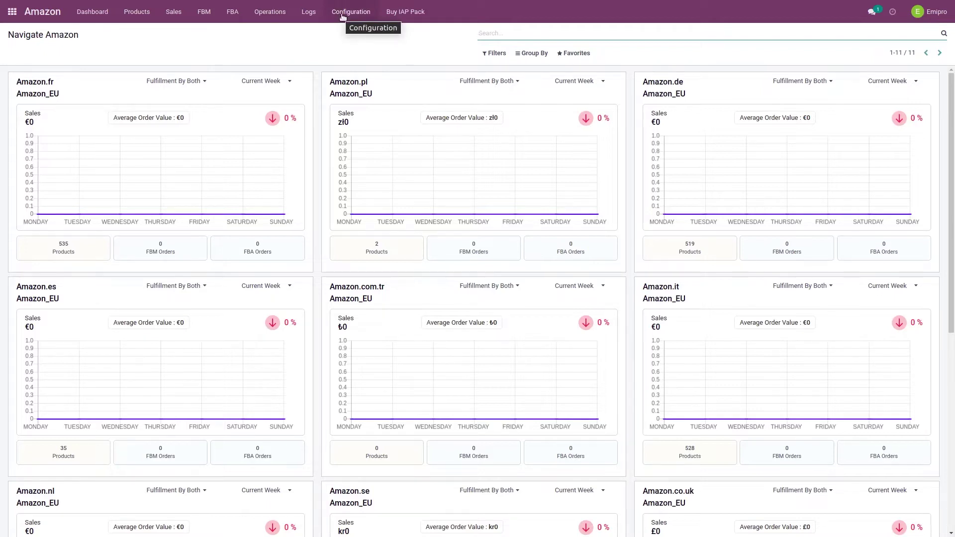
Open the Amazon seller Settings and select the Amazon_EU seller.
left_click(343, 18)
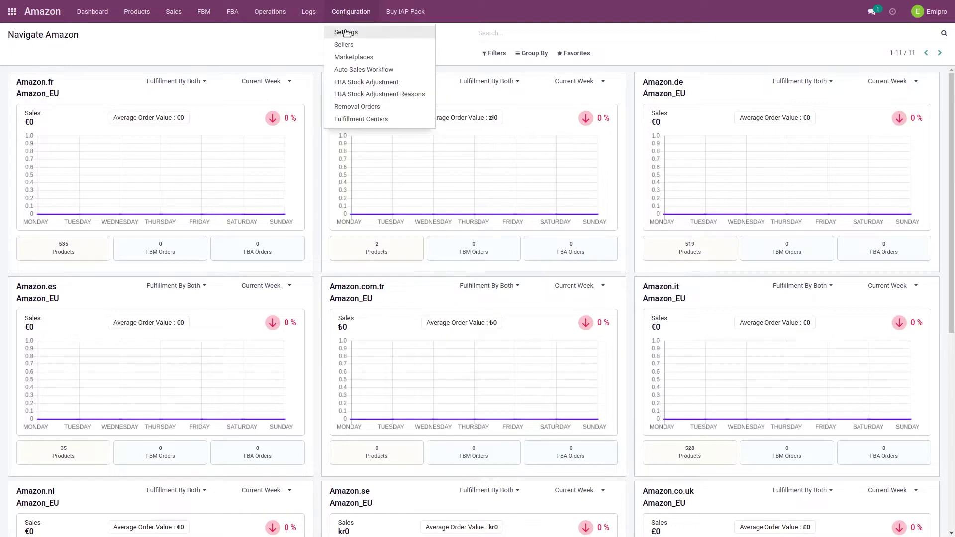
left_click(347, 32)
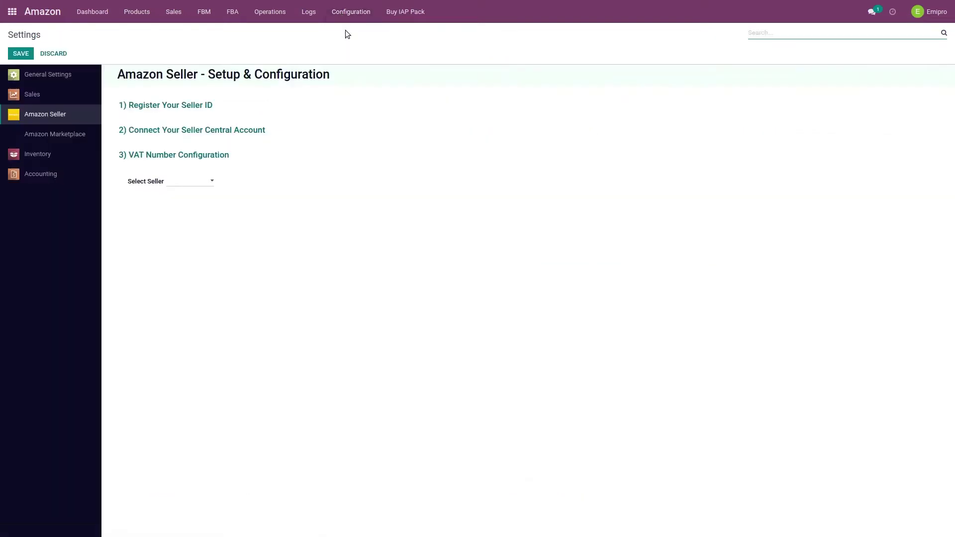
left_click(179, 182)
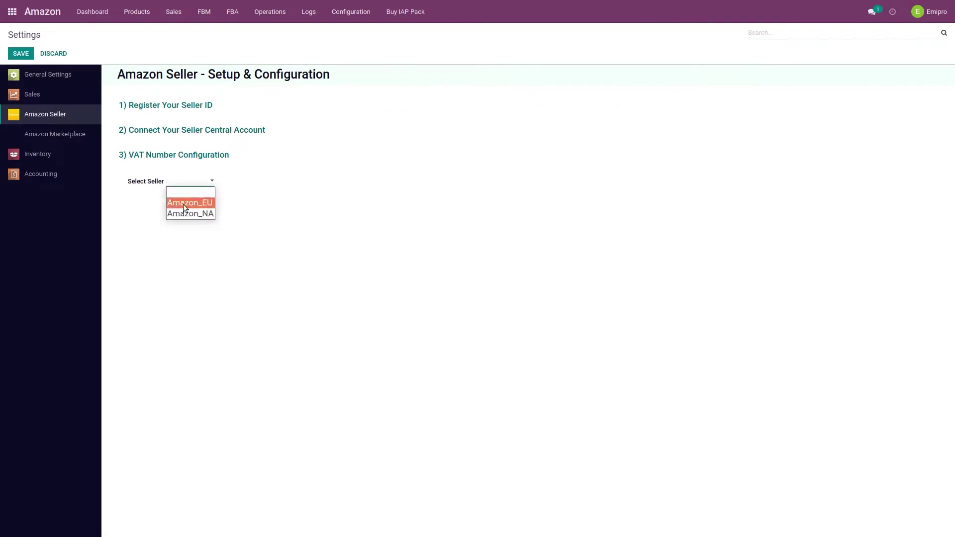
left_click(184, 203)
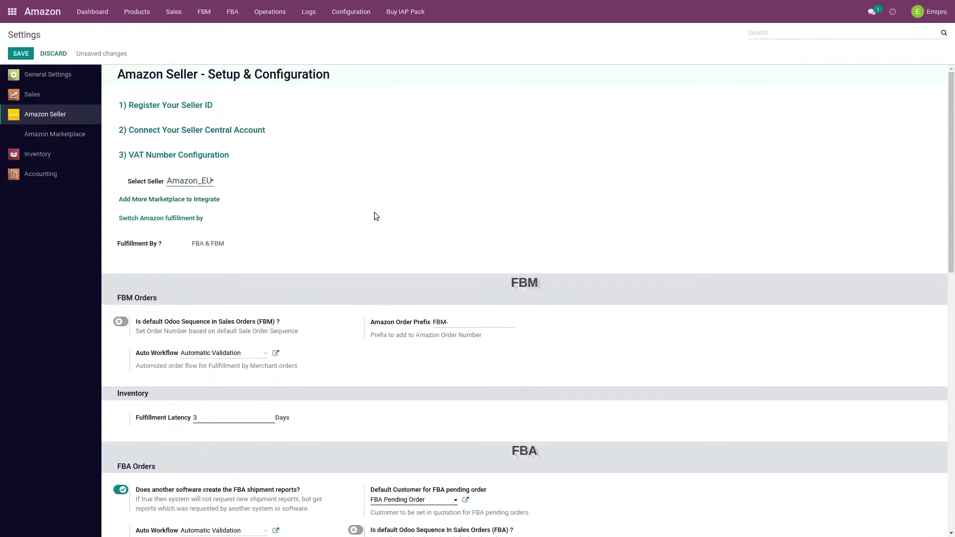
Review the Amazon_EU FBM and FBA order options in the settings page.
scroll(374, 212, "down", 2)
scroll(421, 208, "down", 2)
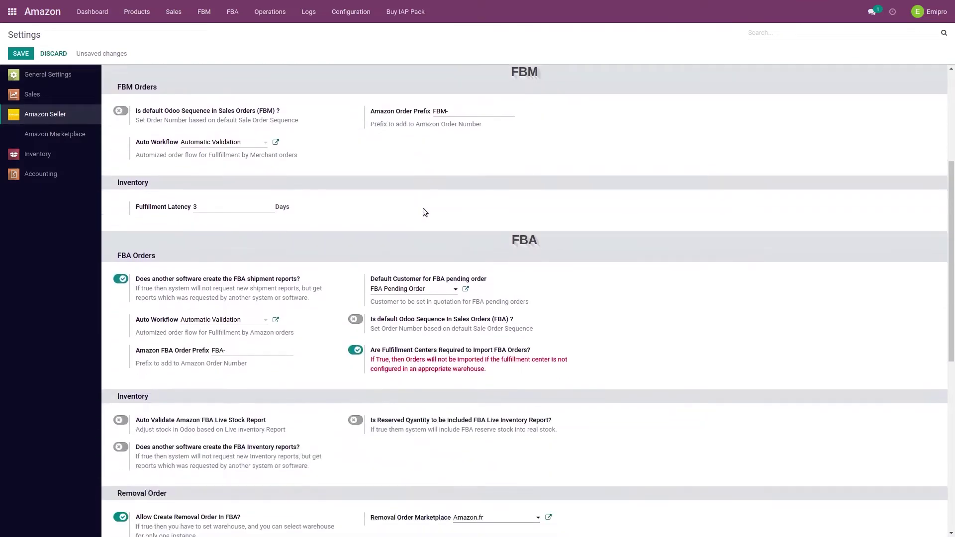
scroll(423, 208, "up", 2)
scroll(422, 208, "down", 5)
scroll(423, 208, "down", 2)
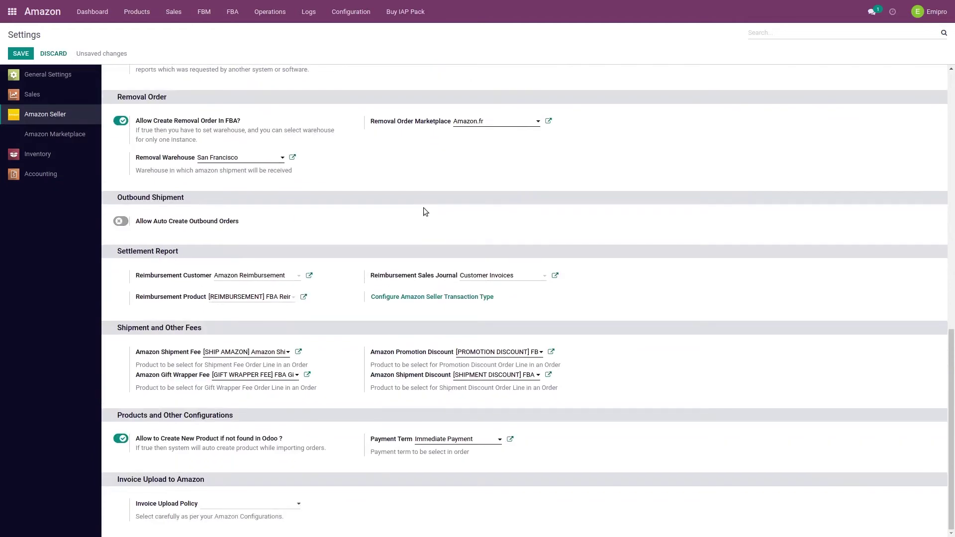
scroll(423, 208, "up", 4)
scroll(423, 207, "up", 4)
scroll(548, 226, "up", 3)
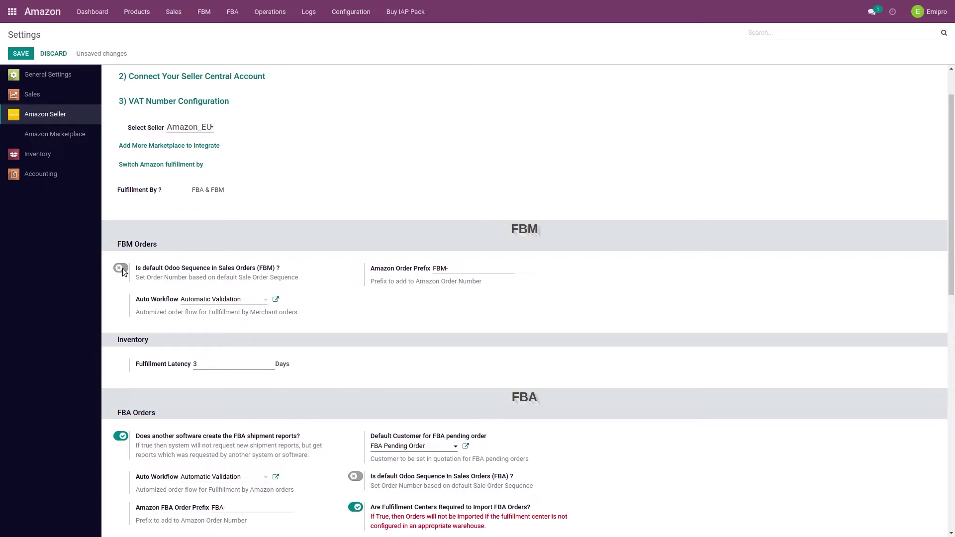
left_click(122, 269)
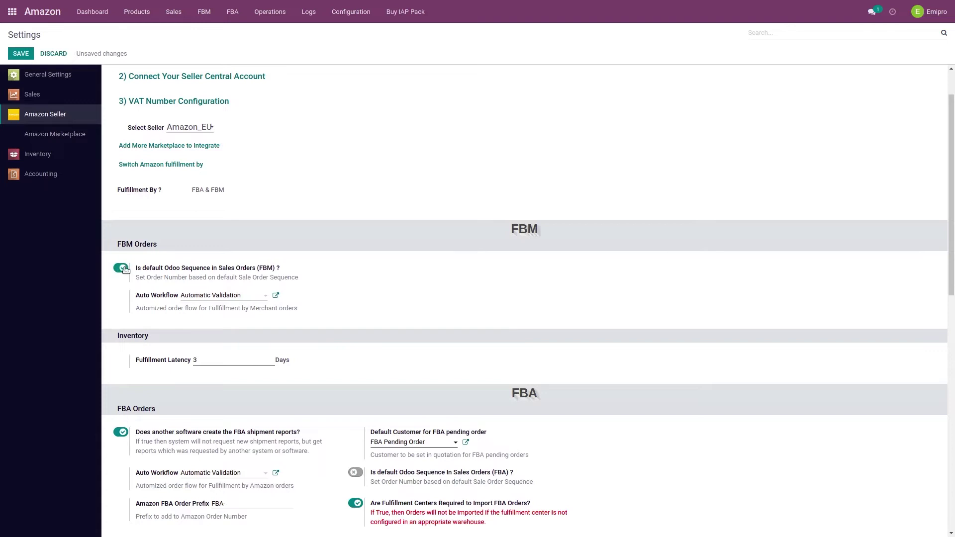
left_click(121, 269)
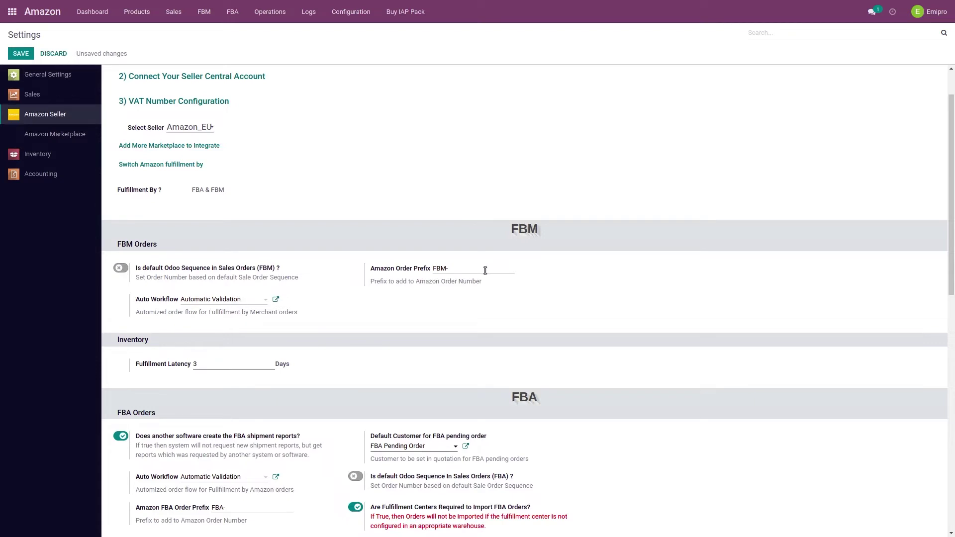
left_click(485, 269)
left_click_drag(461, 267, 434, 267)
left_click(444, 308)
left_click_drag(460, 269, 432, 269)
left_click(486, 270)
left_click(426, 367)
scroll(426, 366, "down", 2)
scroll(428, 366, "down", 2)
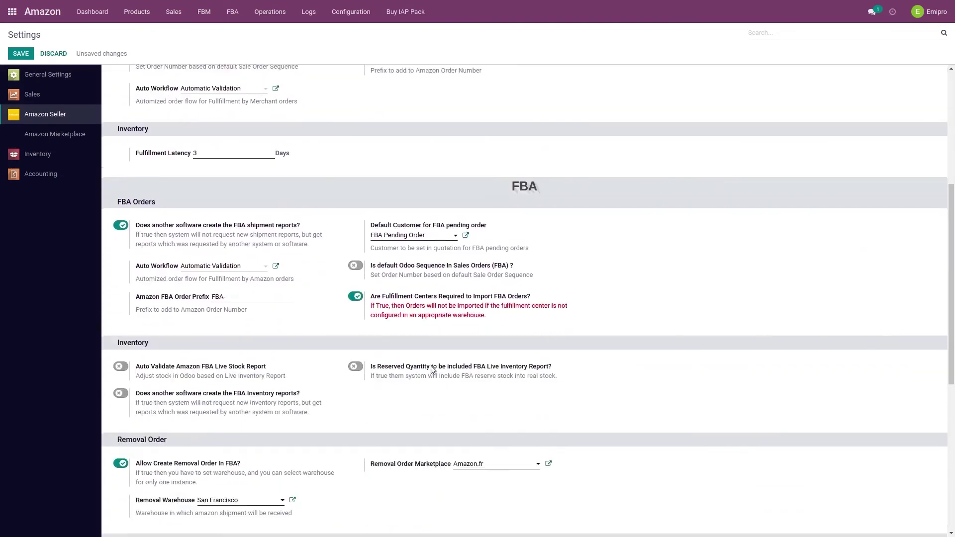
scroll(431, 367, "down", 1)
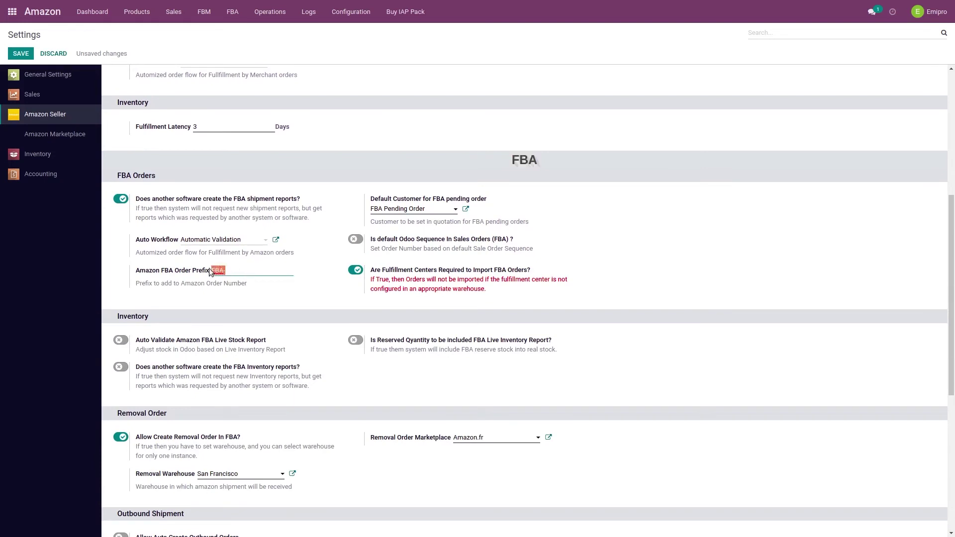
left_click_drag(514, 239, 375, 240)
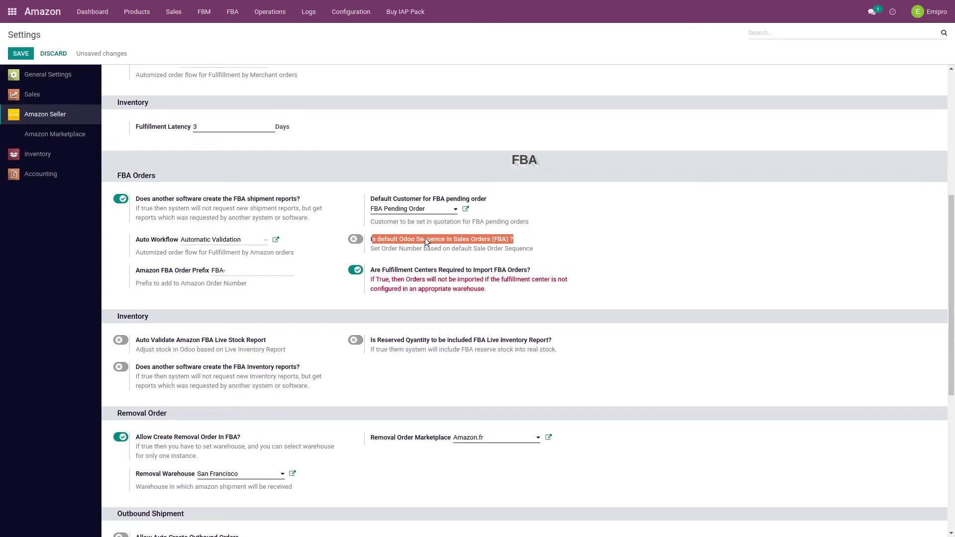
left_click_drag(530, 270, 382, 269)
scroll(269, 419, "down", 3)
scroll(269, 422, "down", 1)
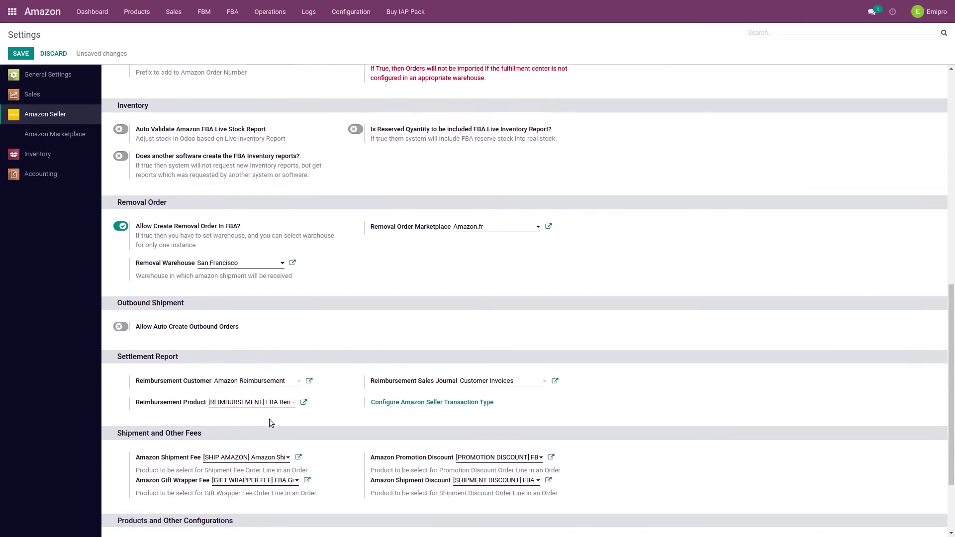
scroll(271, 418, "down", 1)
scroll(270, 419, "down", 1)
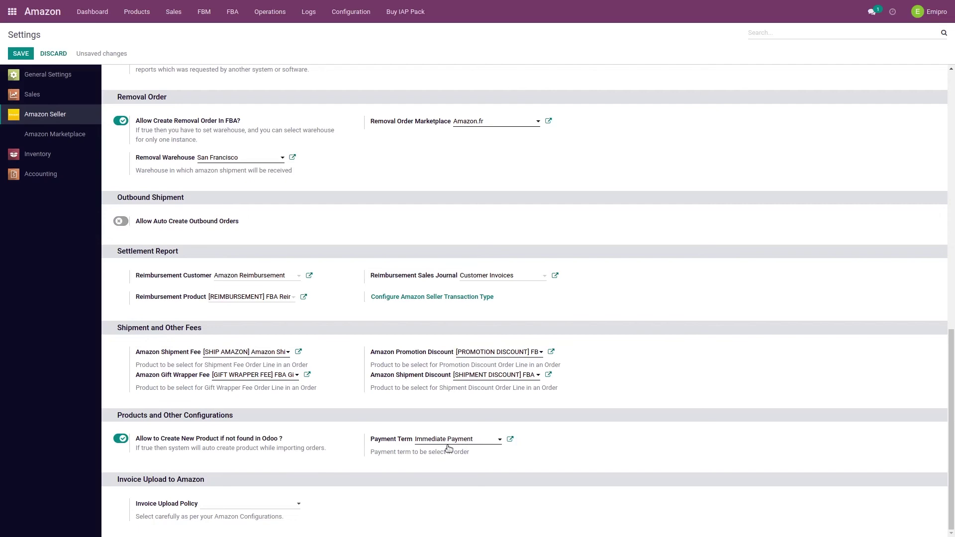
left_click(510, 439)
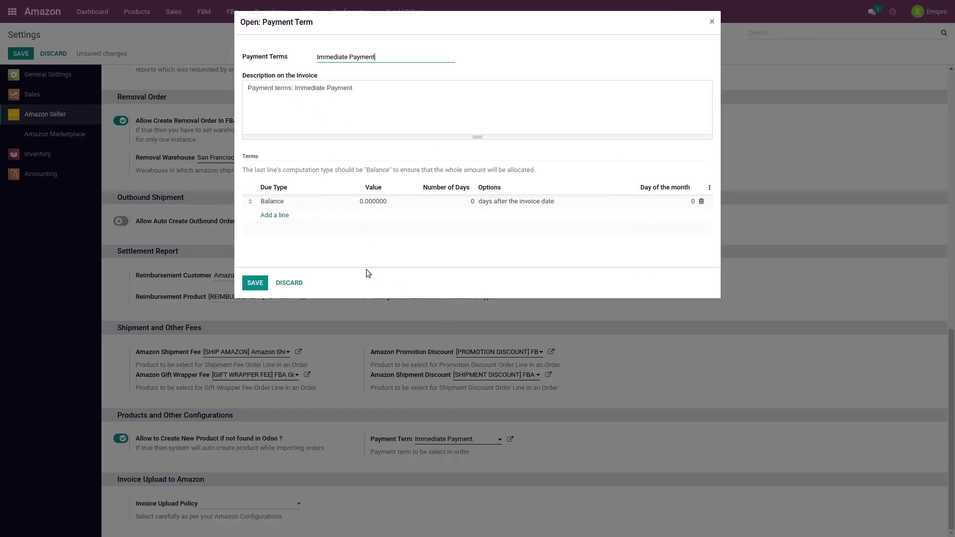
left_click(287, 283)
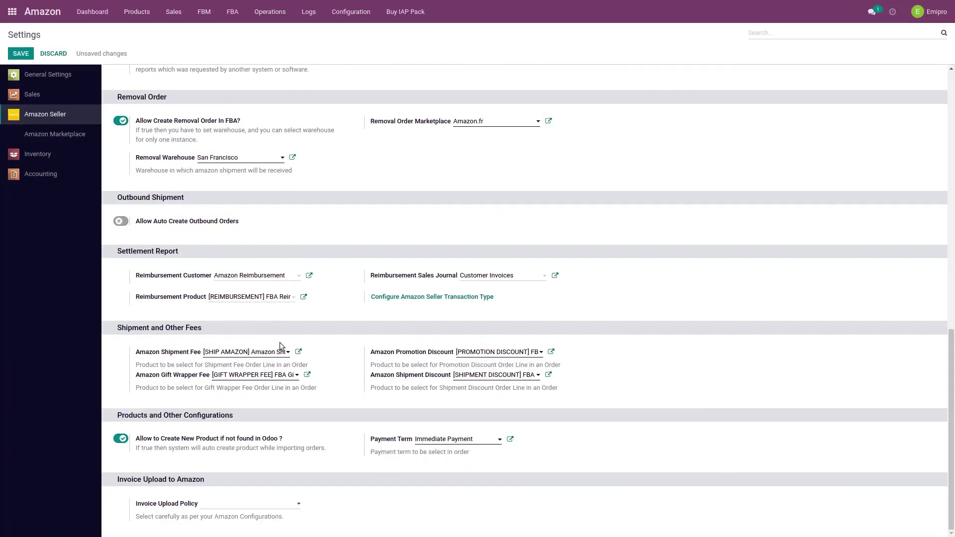